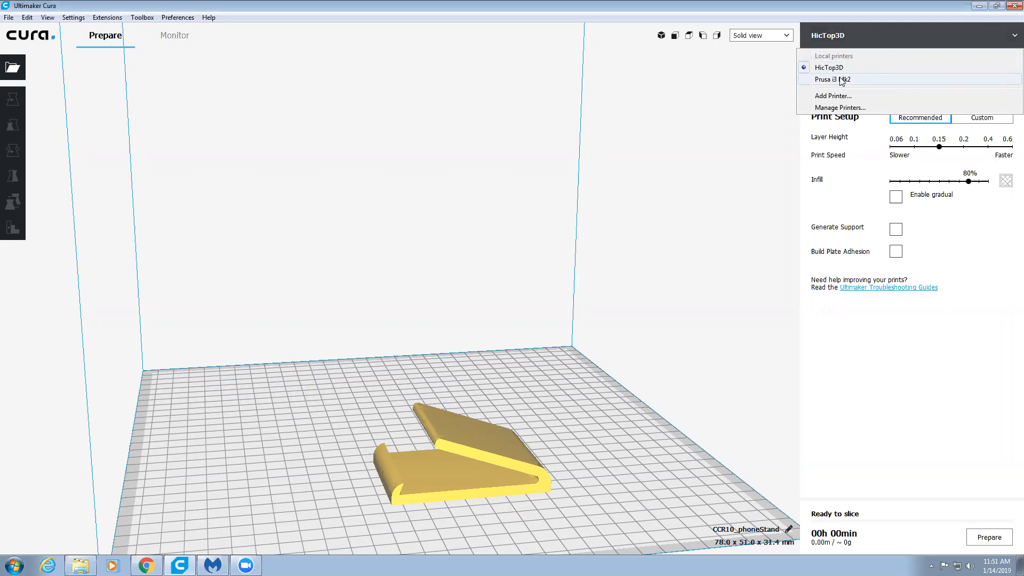
- Switch the printer to Prusa i3 Mk2 and set its material to the custom NGen filament Prusa N-Gen
left_click(821, 80)
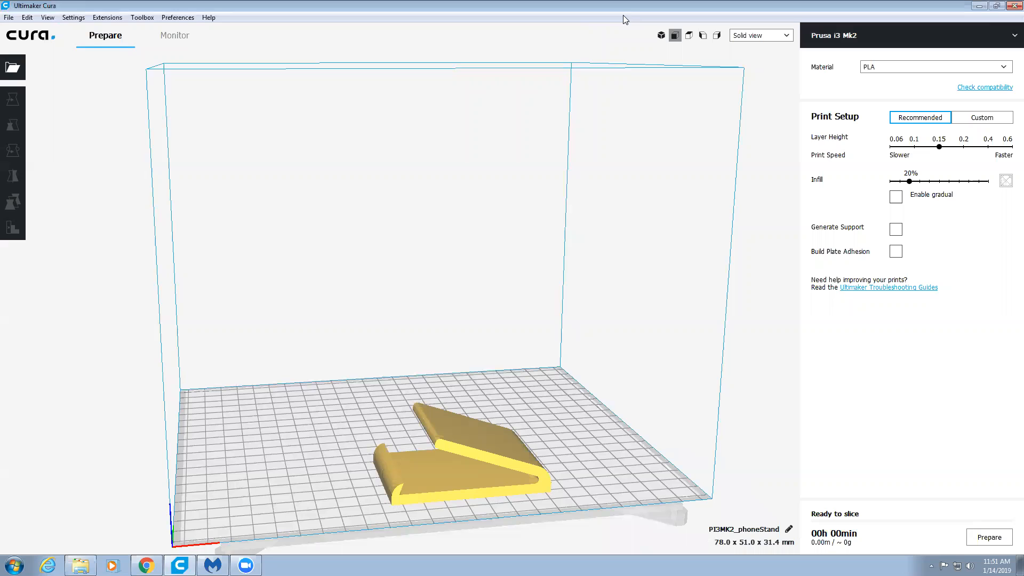
mouse_move(534, 213)
right_mouse_down()
mouse_move(404, 292)
mouse_move(315, 292)
mouse_move(299, 304)
mouse_move(390, 288)
mouse_move(359, 297)
mouse_move(386, 295)
mouse_move(396, 272)
mouse_move(373, 292)
mouse_move(409, 289)
mouse_move(386, 317)
mouse_move(407, 283)
mouse_move(395, 302)
right_mouse_up()
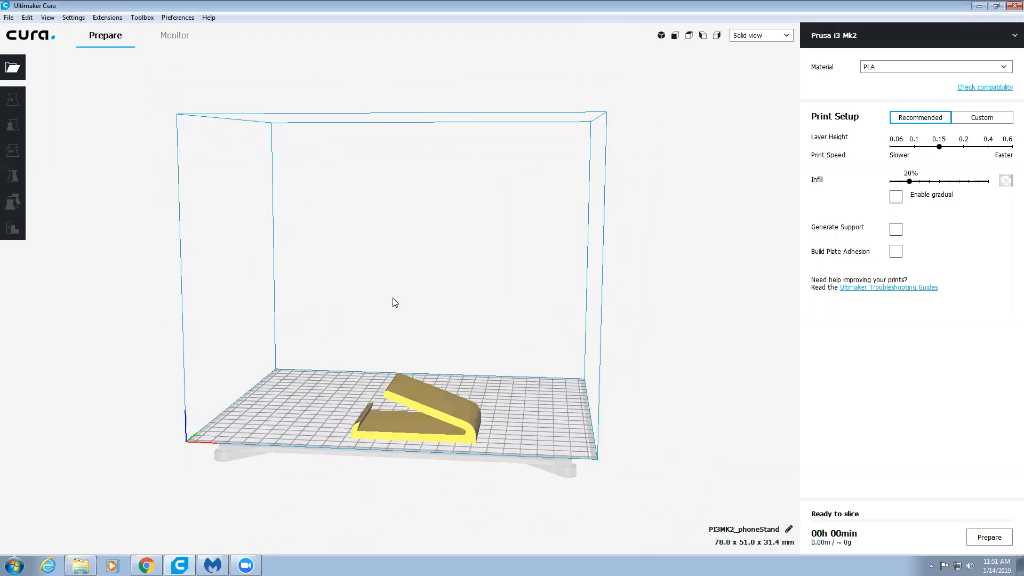
left_click(877, 75)
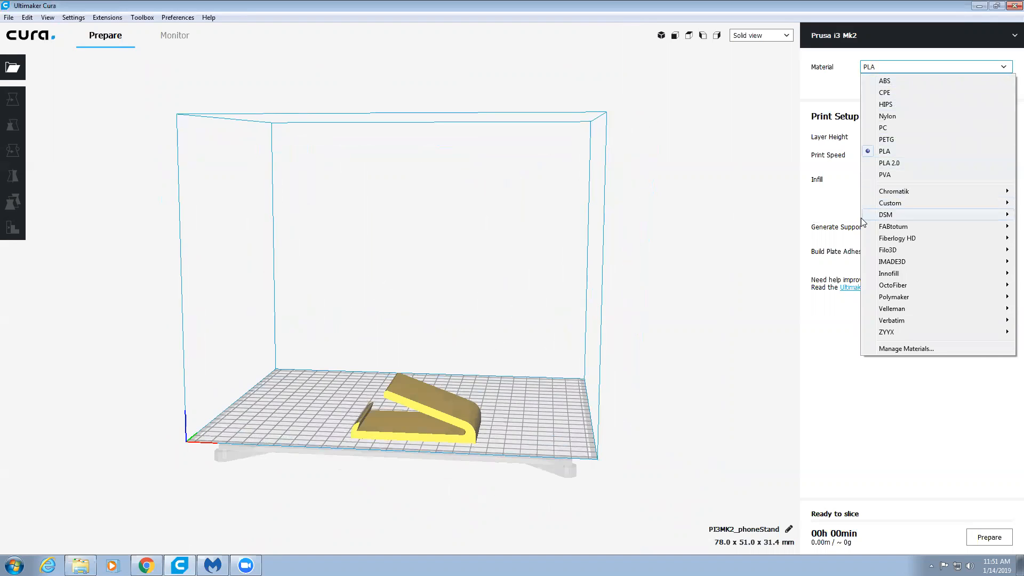
left_click(885, 151)
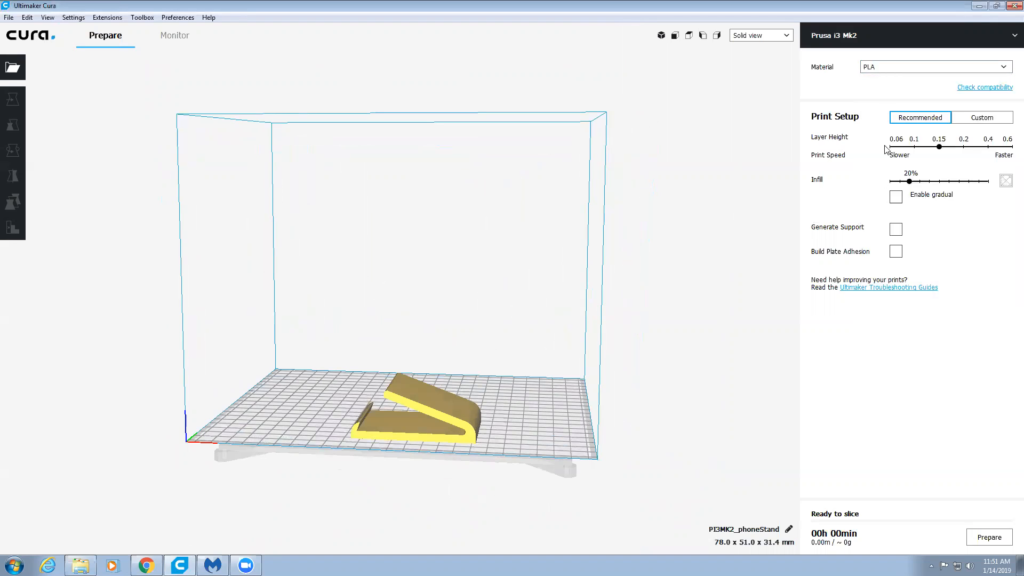
left_click(888, 67)
mouse_move(889, 203)
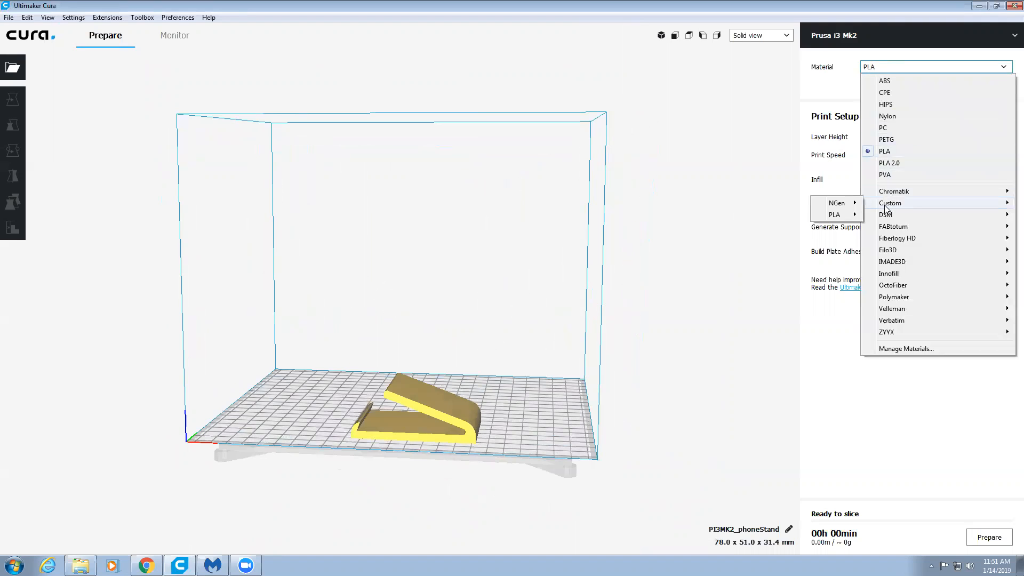
mouse_move(842, 206)
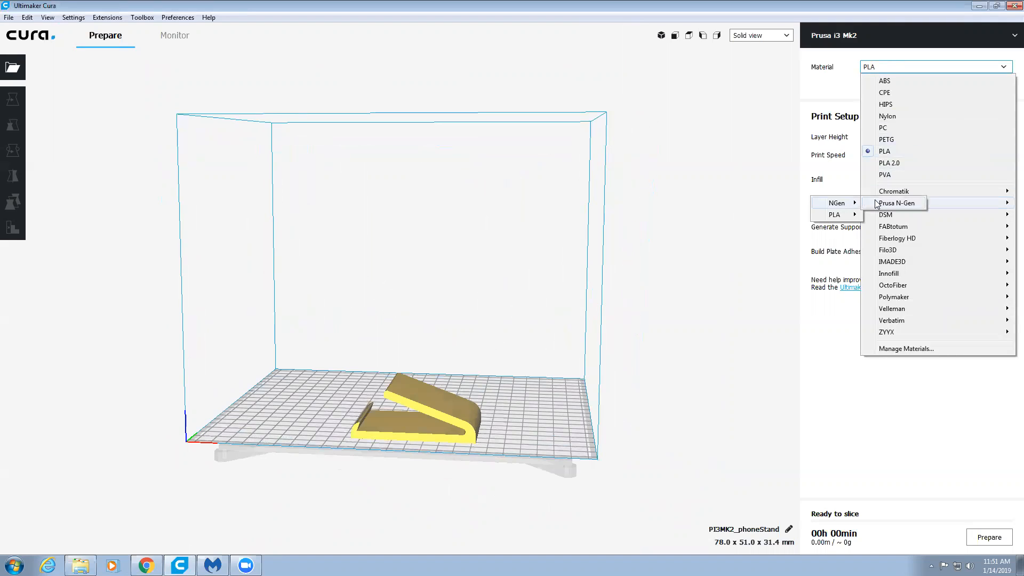
left_click(896, 203)
- Select the phone stand and move it to about X -6 mm, Y 4 mm on the build plate
left_click(423, 430)
left_click_drag(423, 430, 405, 407)
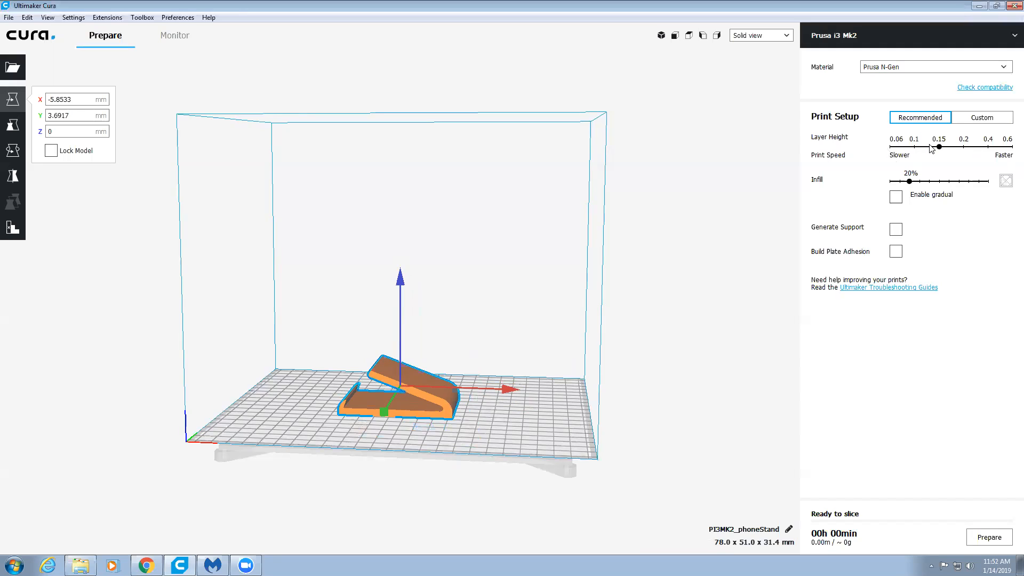
- Try infill densities such as 0% and 50%, and return the infill to 20%
left_click(901, 148)
left_click(889, 182)
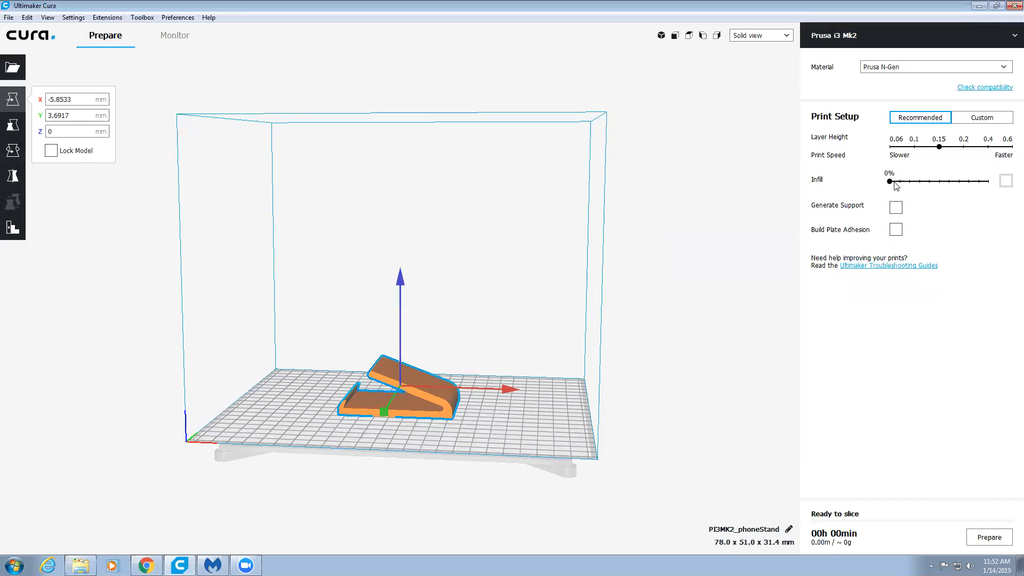
left_click(942, 182)
left_click(988, 181)
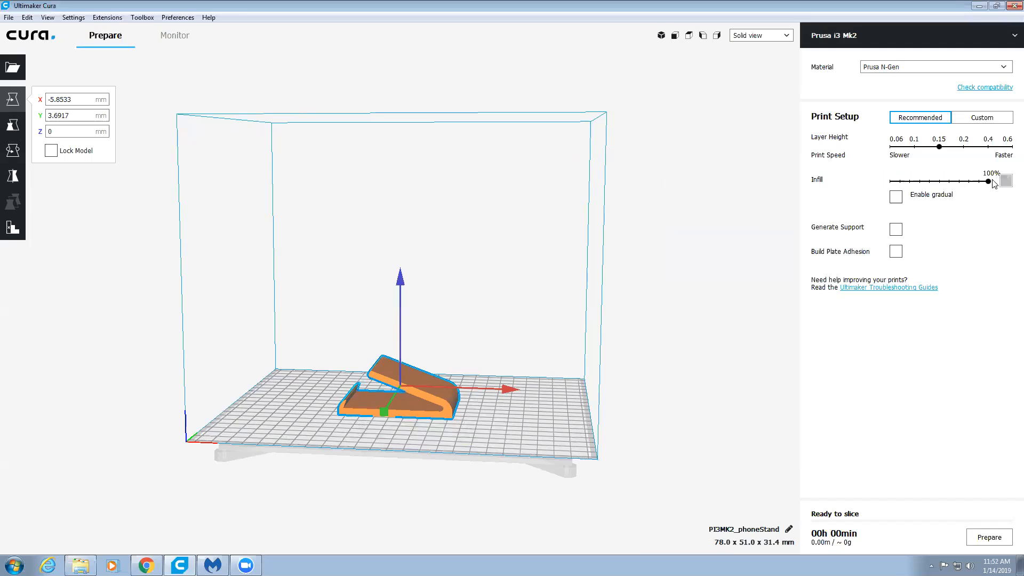
left_click(960, 182)
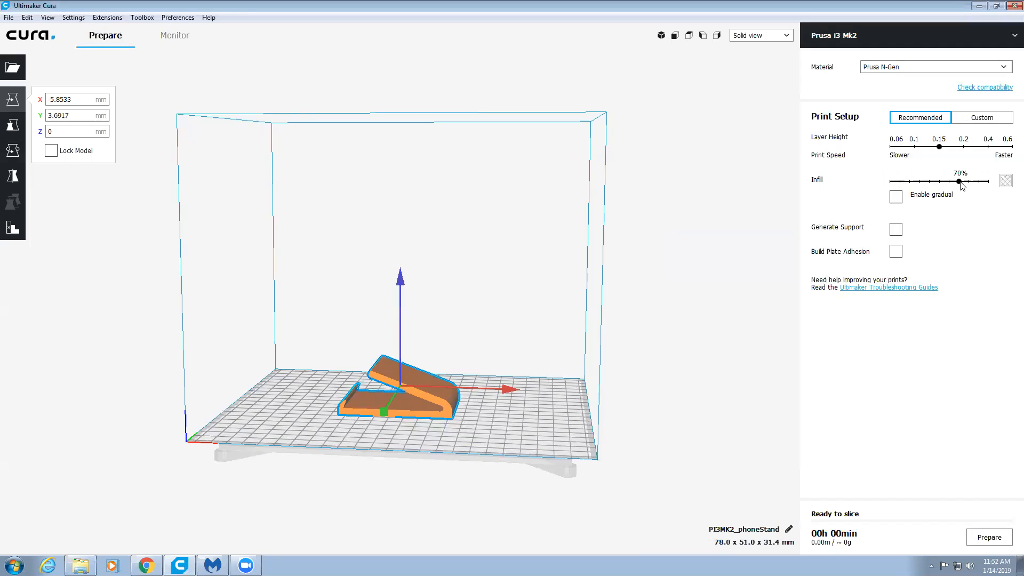
left_click(911, 182)
- Inspect the overhang beneath the phone stand's sloped arm and enable support generation
right_click_drag(327, 360, 418, 323)
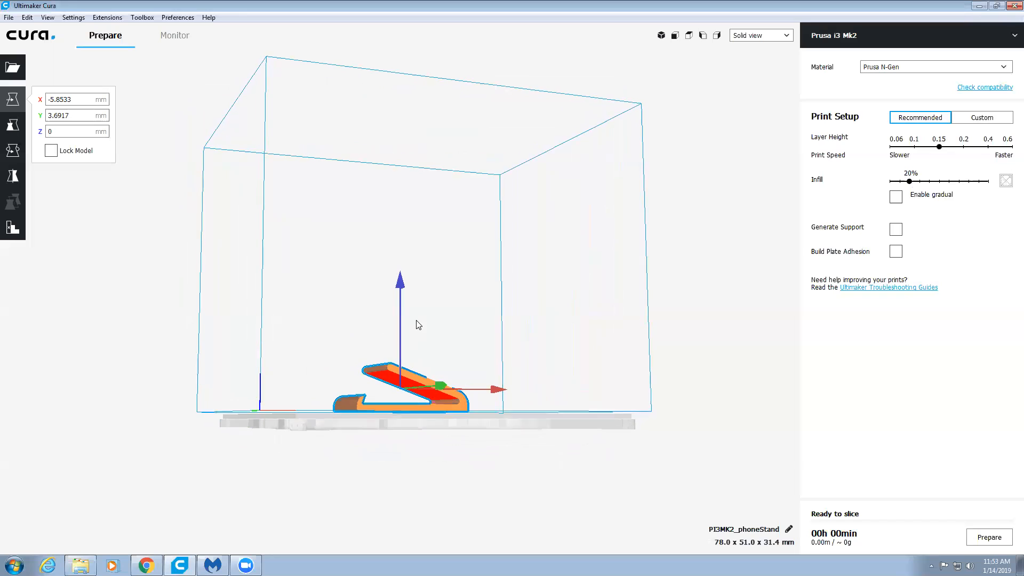
left_click(896, 230)
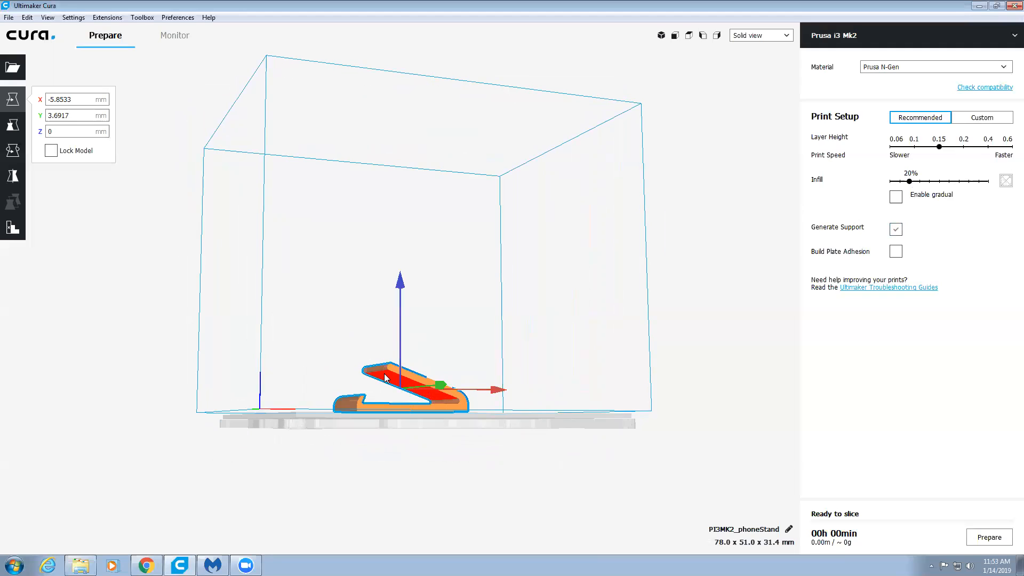
right_click_drag(354, 330, 327, 383)
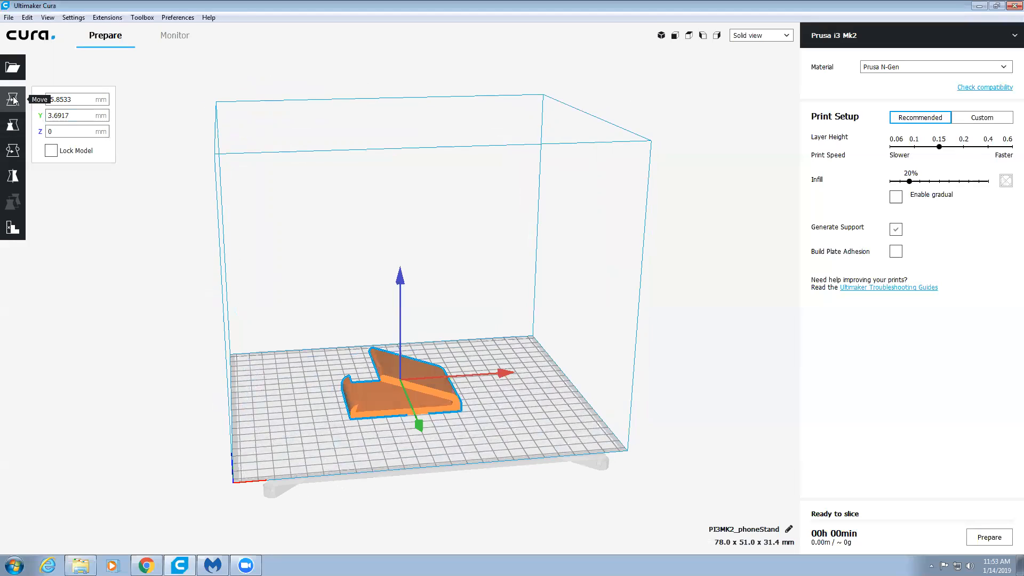
- Move the phone stand to a back corner of the build plate and return it to about X 27 mm, Y 14 mm
left_click_drag(387, 377, 283, 354)
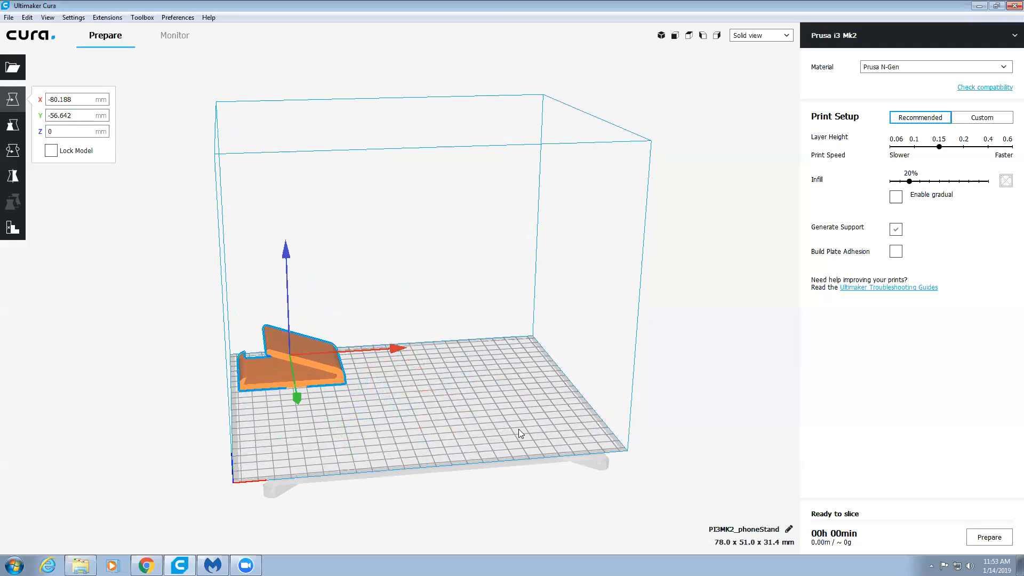
left_click_drag(304, 374, 447, 384)
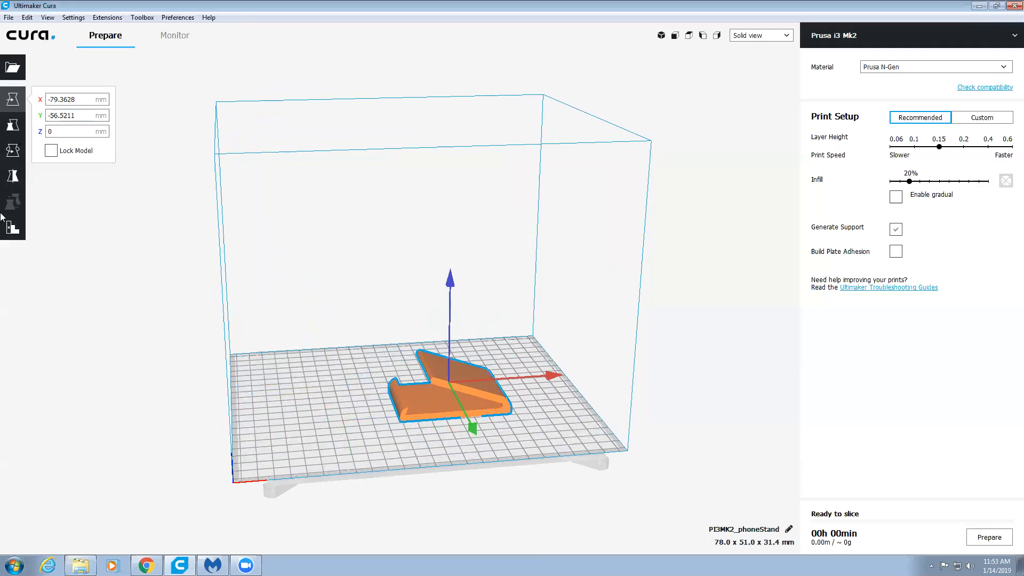
- Try scaling the phone stand uniformly to 150% and undo the scaling
left_click(11, 125)
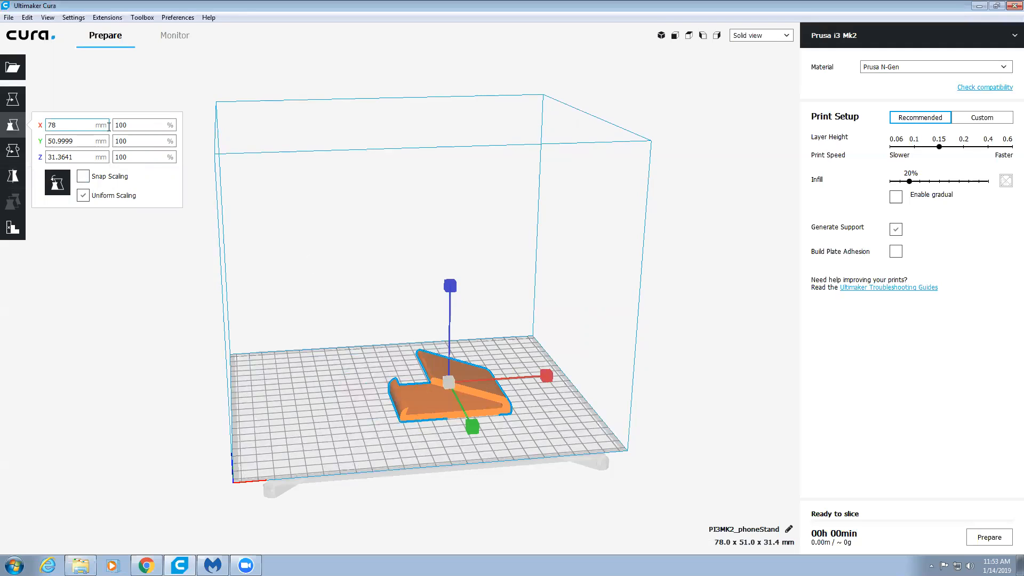
double_click(142, 125)
type("15")
type("0")
key("Return")
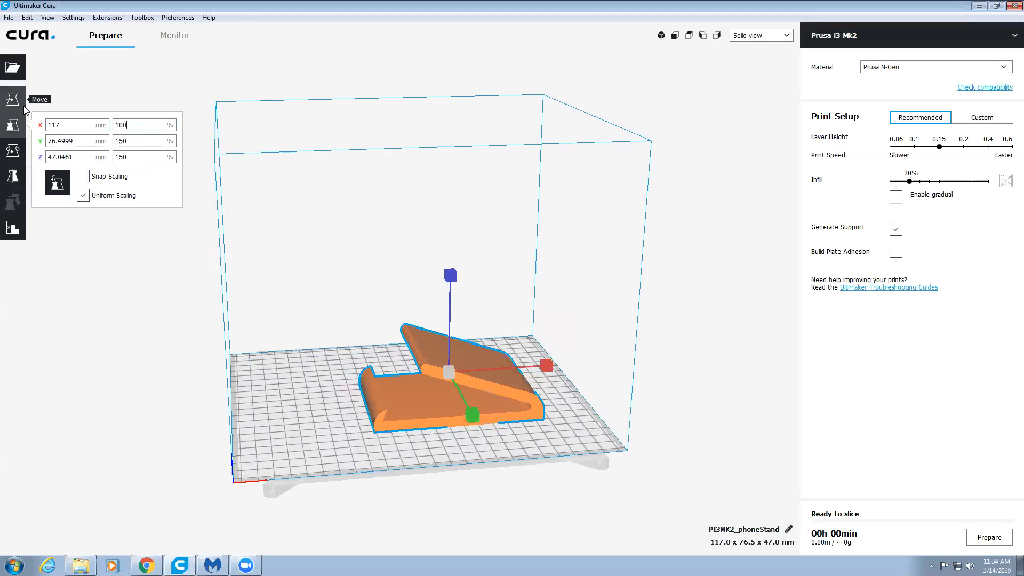
key("ctrl+z")
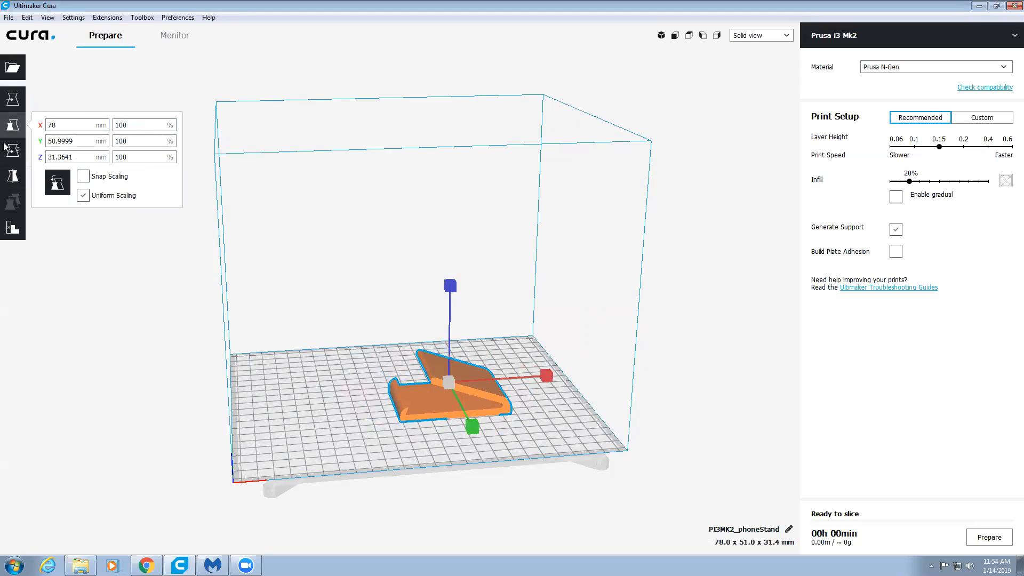
- Rotate the phone stand 90° about the X axis so that it stands on its side profile
left_click(5, 151)
right_click_drag(289, 289, 481, 291)
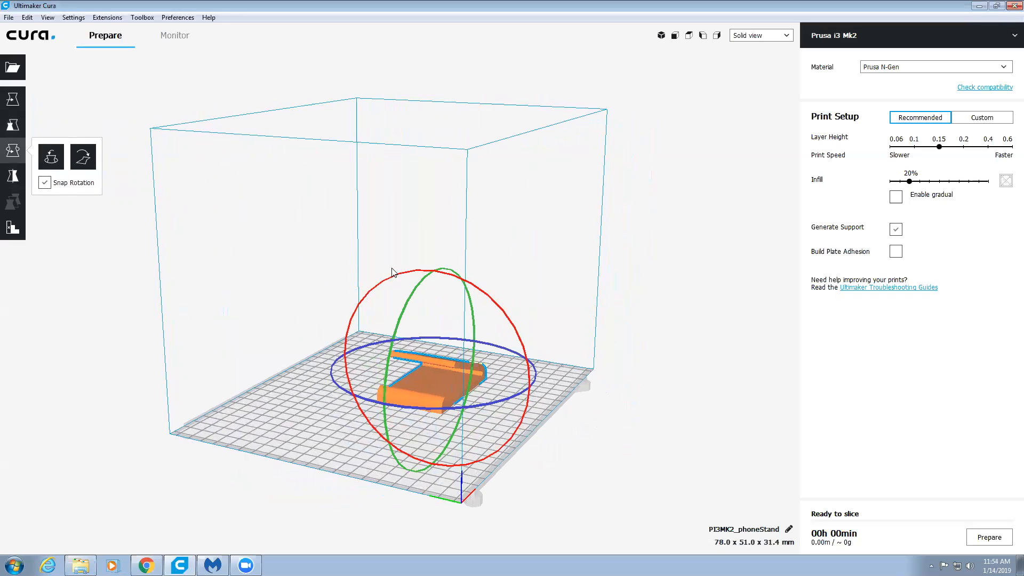
left_click_drag(372, 274, 332, 316)
right_click_drag(314, 324, 401, 324)
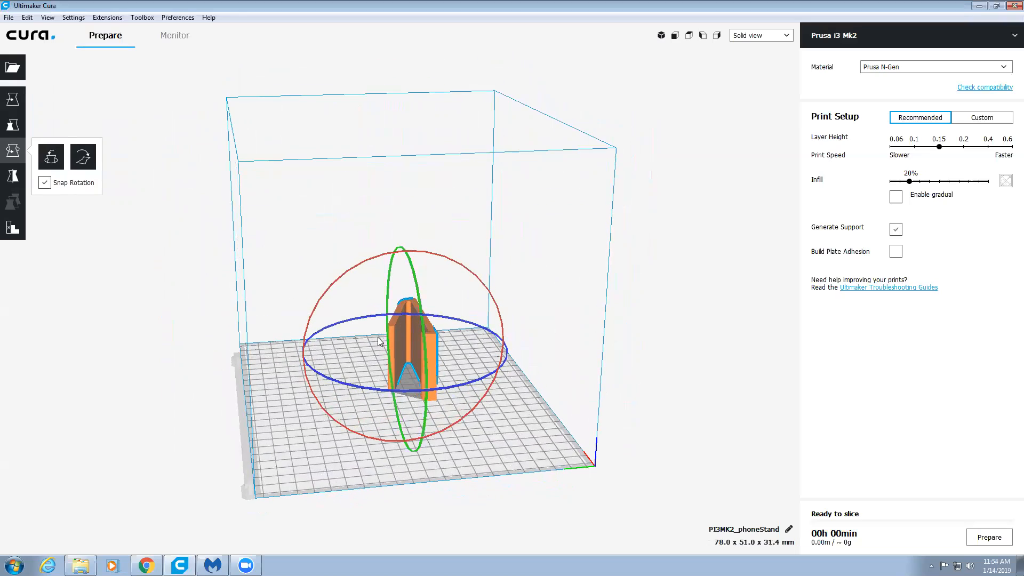
mouse_move(279, 389)
right_mouse_down()
mouse_move(478, 394)
mouse_move(390, 369)
mouse_move(277, 396)
right_mouse_up()
right_click_drag(265, 400, 258, 399)
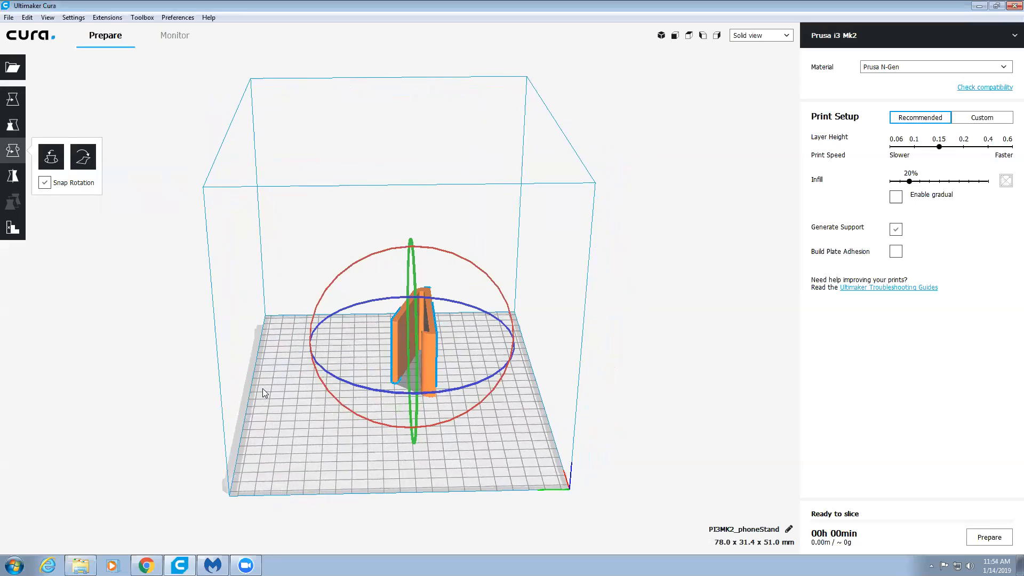
- Enable build plate adhesion and move the phone stand to about X -9 mm, Y -6 mm near the plate's centre
left_click(897, 253)
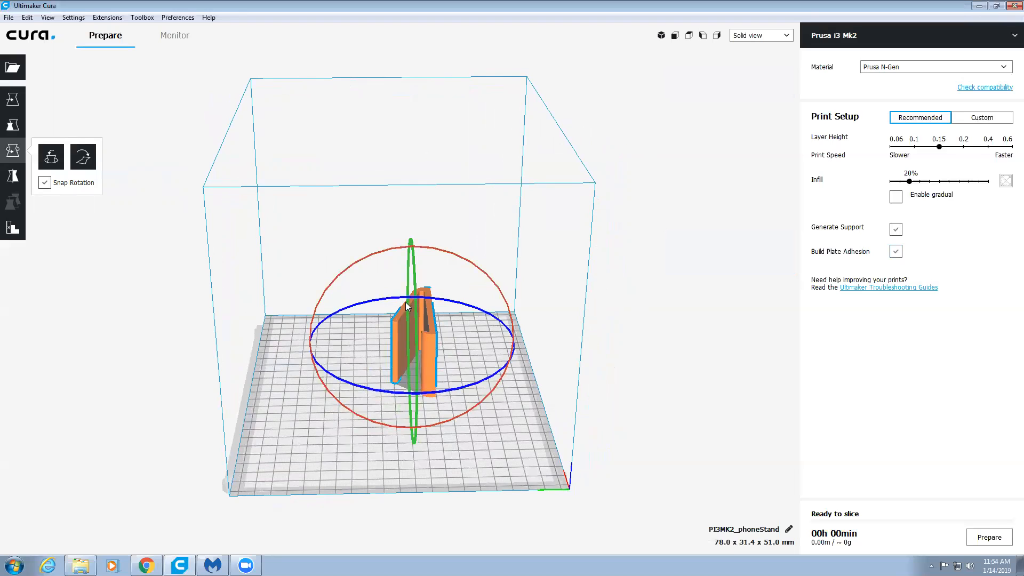
left_click(13, 99)
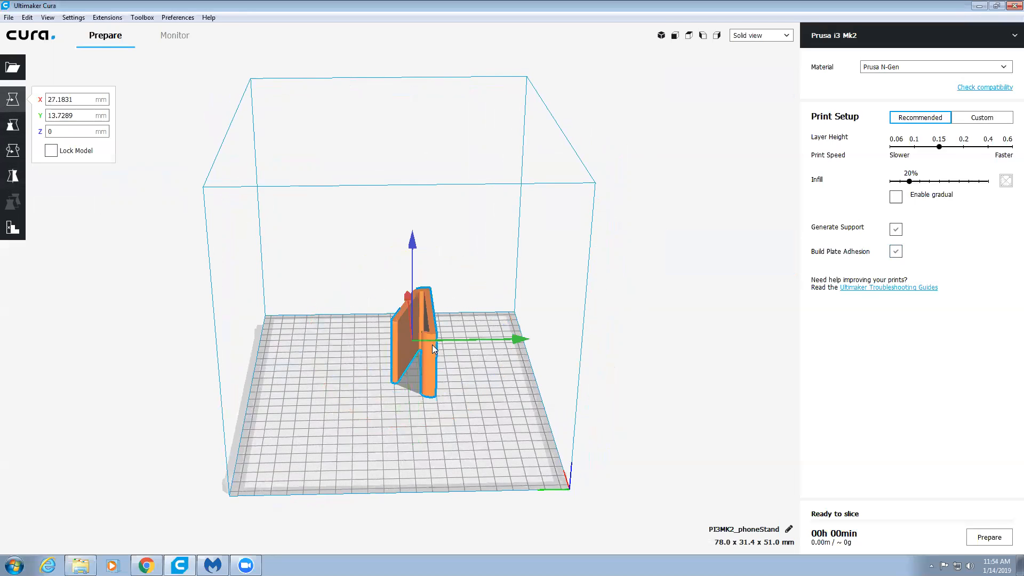
left_click_drag(433, 350, 413, 370)
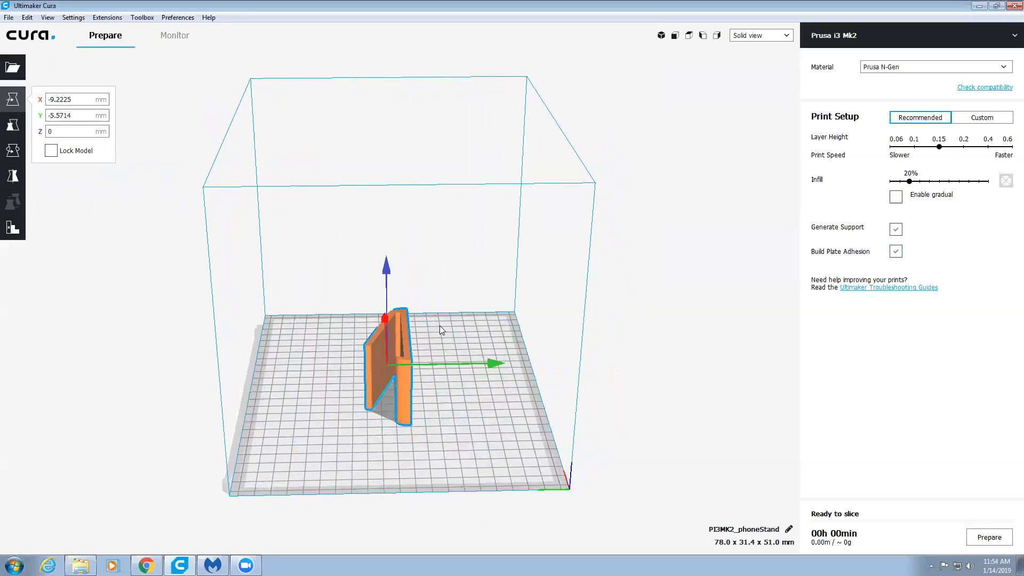
- Turn off support generation, slice the print job and check the material estimate
left_click(896, 229)
left_click(401, 424)
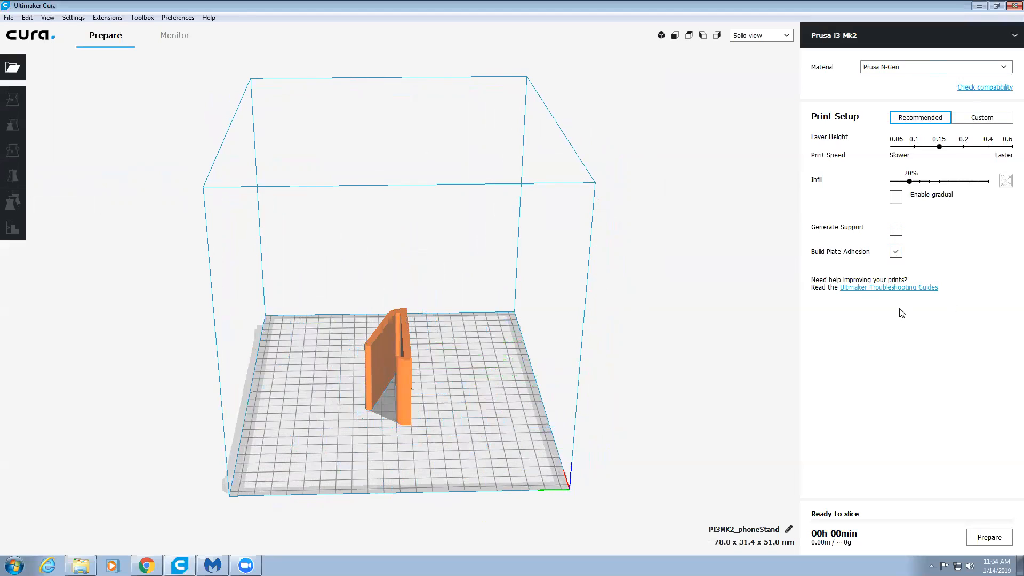
left_click(989, 537)
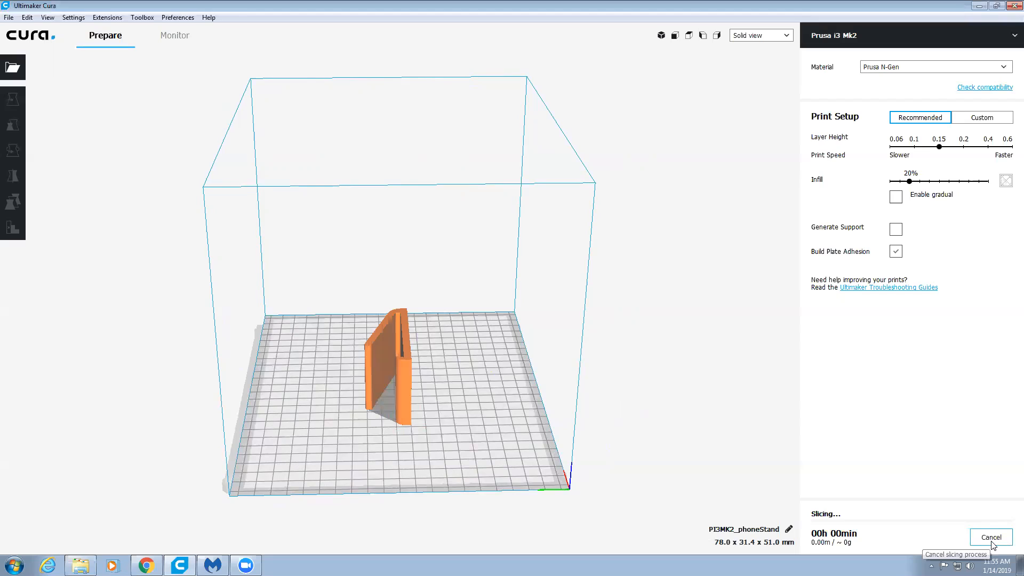
mouse_move(849, 544)
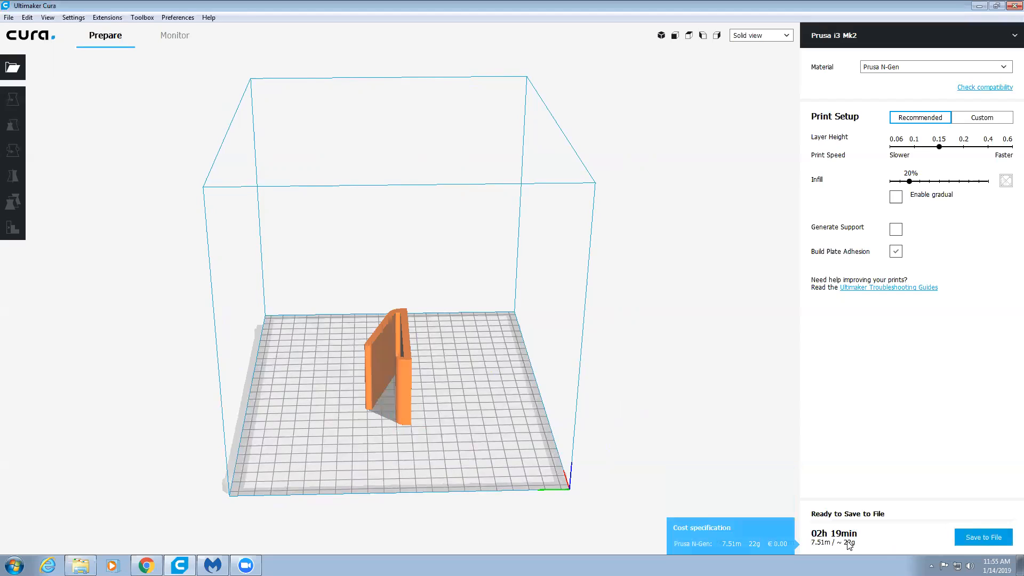